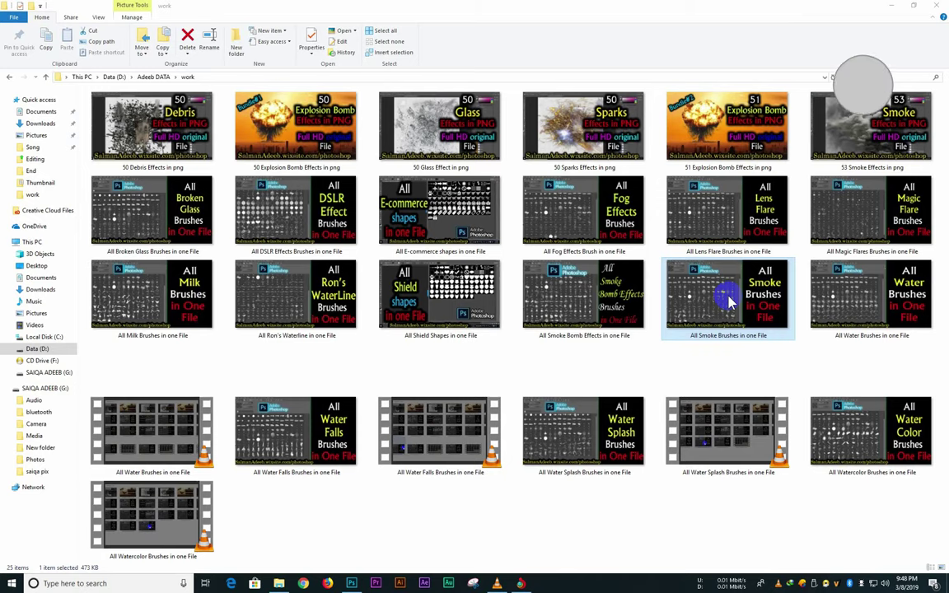
- Preview the smoke brushes image, then open salmanadeeb.wixsite.com/photoshop's Plugins page
double_click(728, 298)
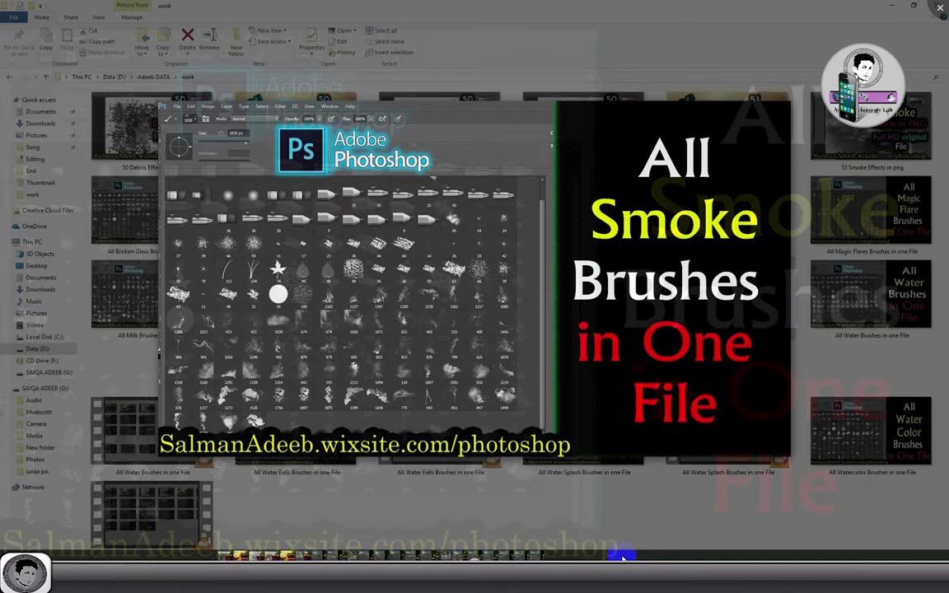
click(940, 8)
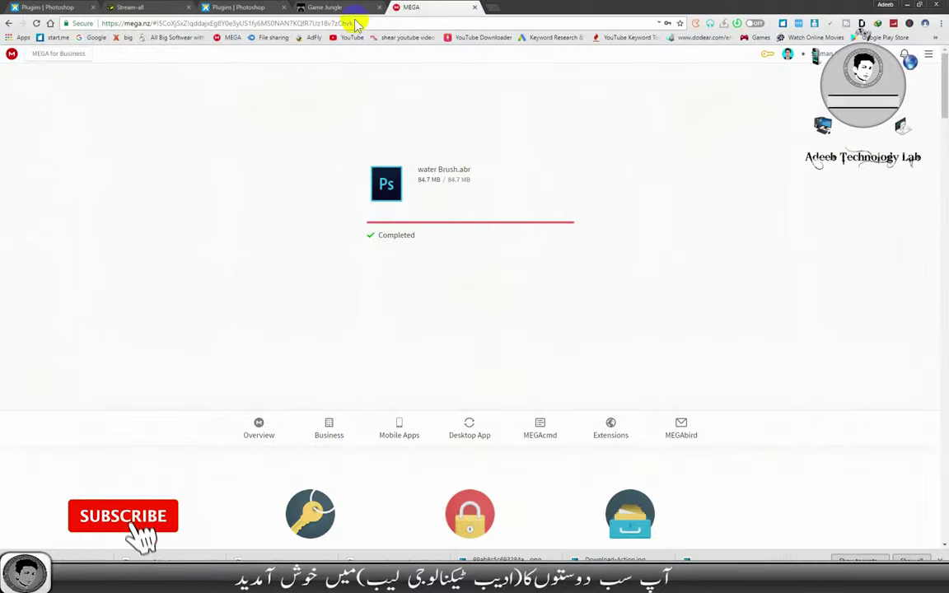
click(373, 25)
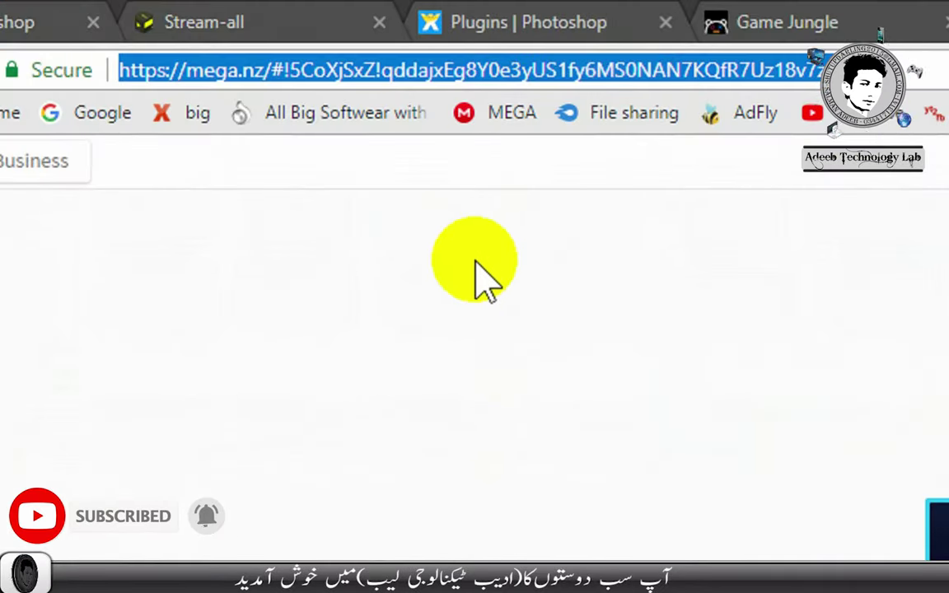
text(s)
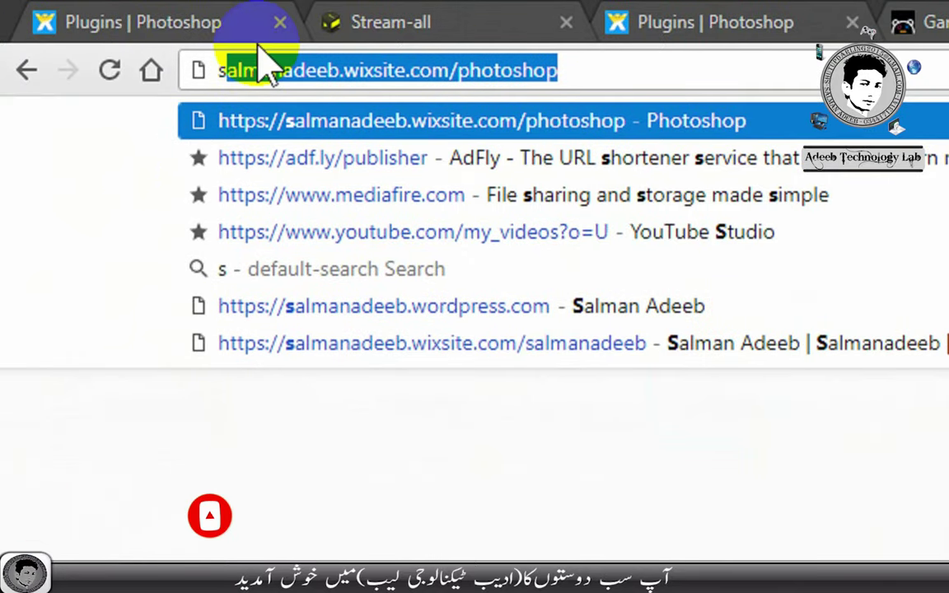
click(619, 62)
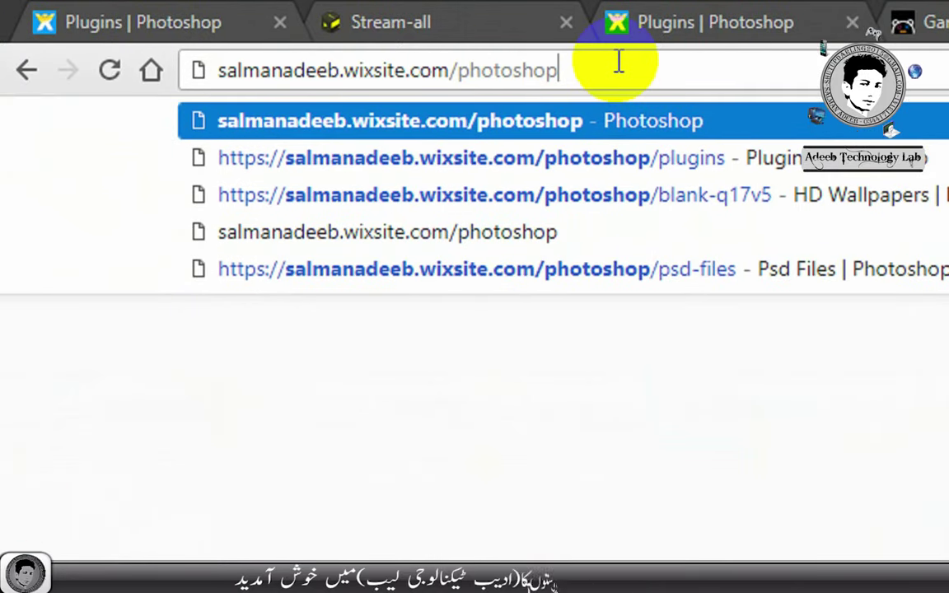
key(Return)
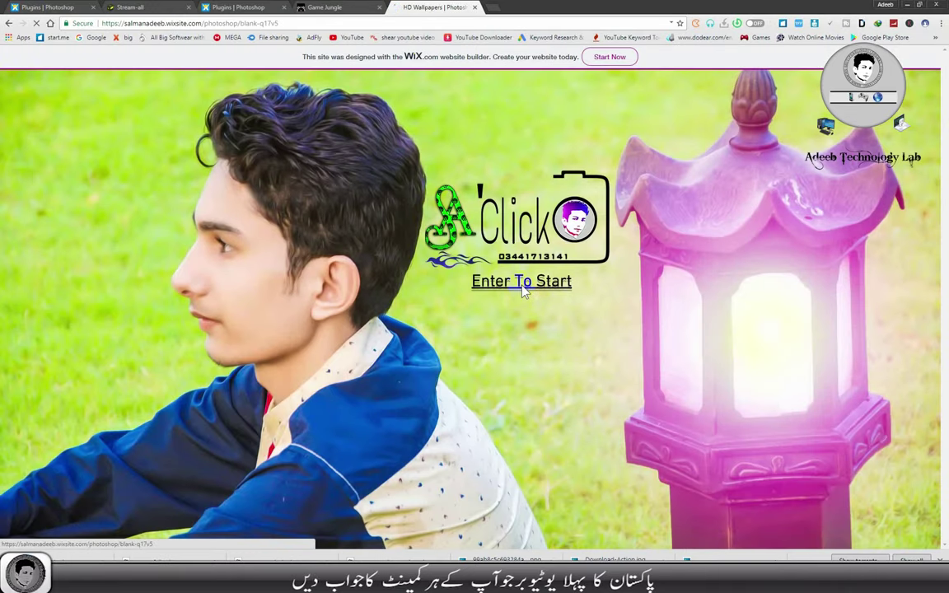
click(526, 284)
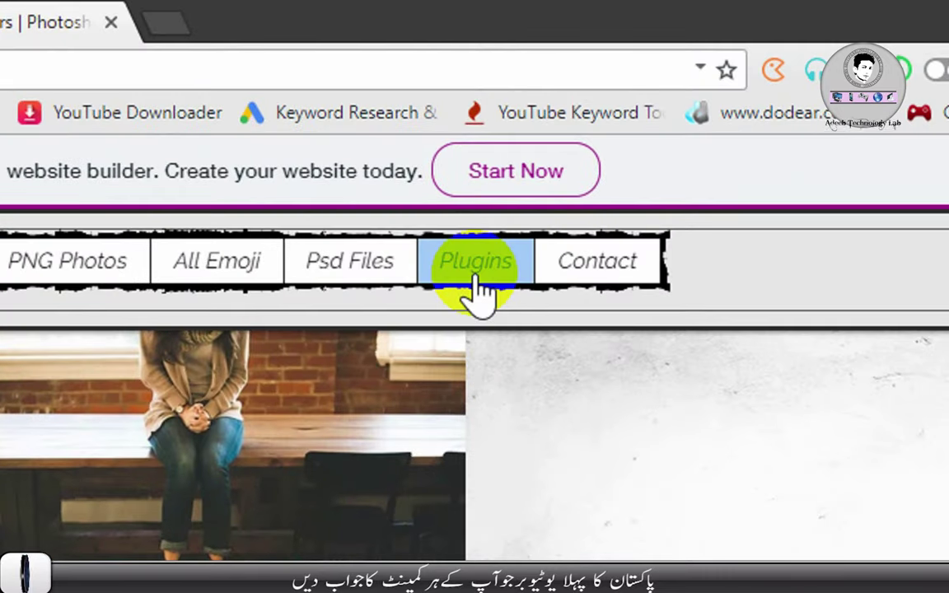
click(477, 284)
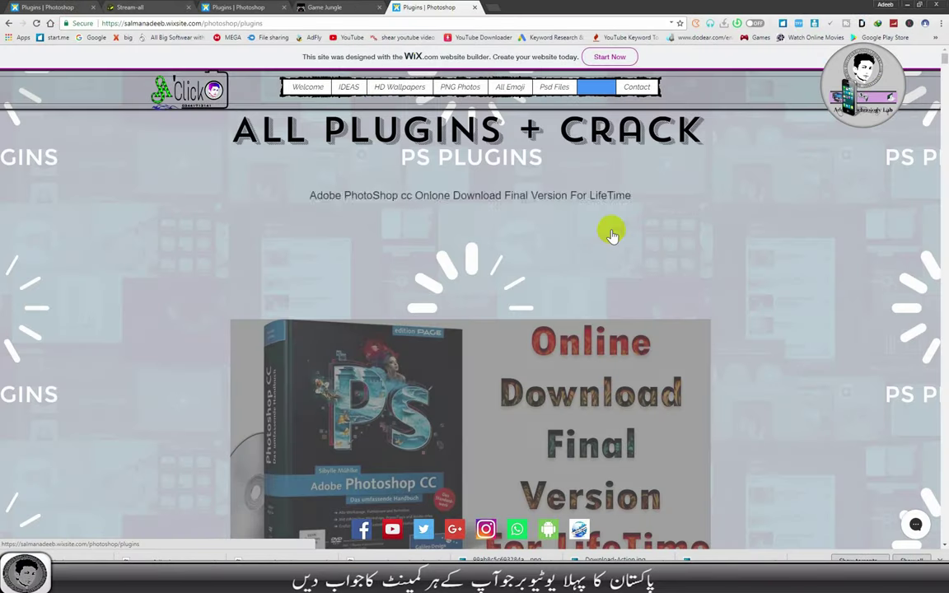
- Find 'All Smoke Brushes in one File' on the Plugins page and open its entry
key(ctrl+f)
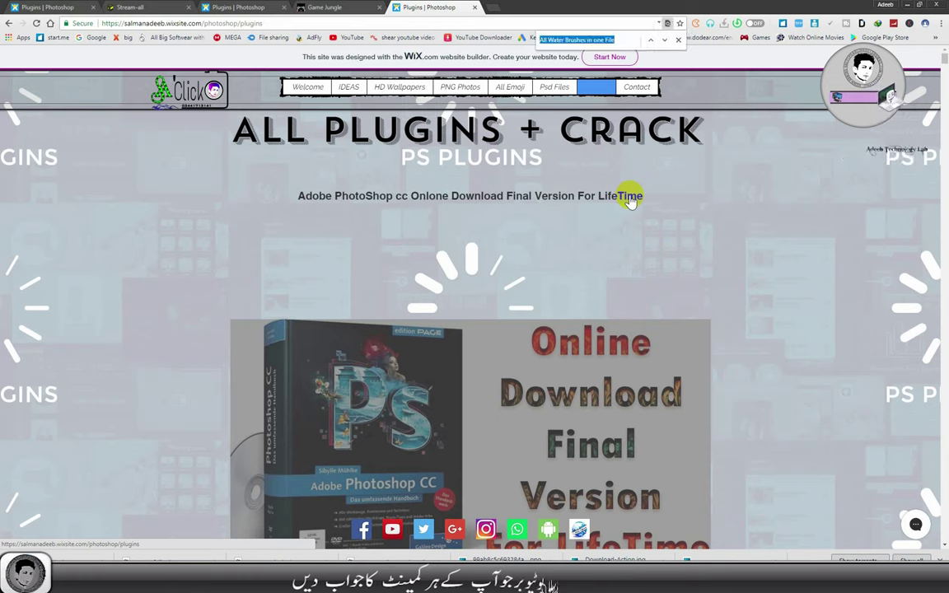
text(All Smoke Brushes in one File)
scroll(742, 326, down, 3)
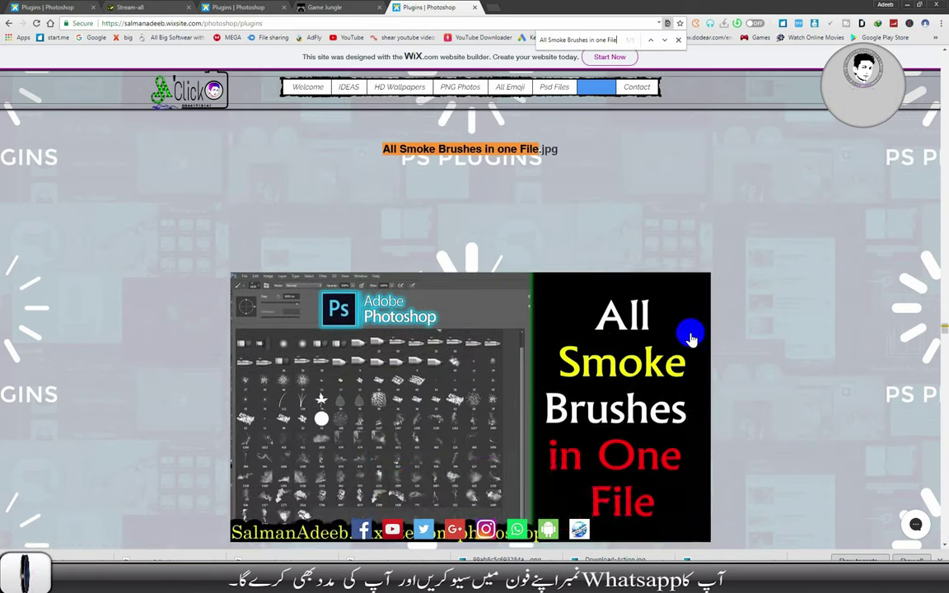
click(472, 384)
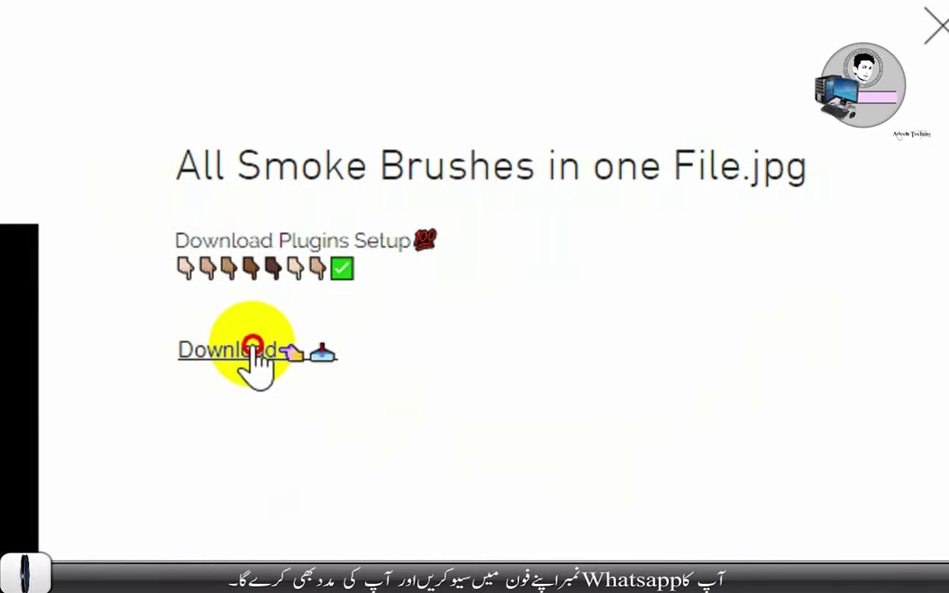
- Follow the Download link and skip the lopoteam ad to reach the MEGA page
click(254, 346)
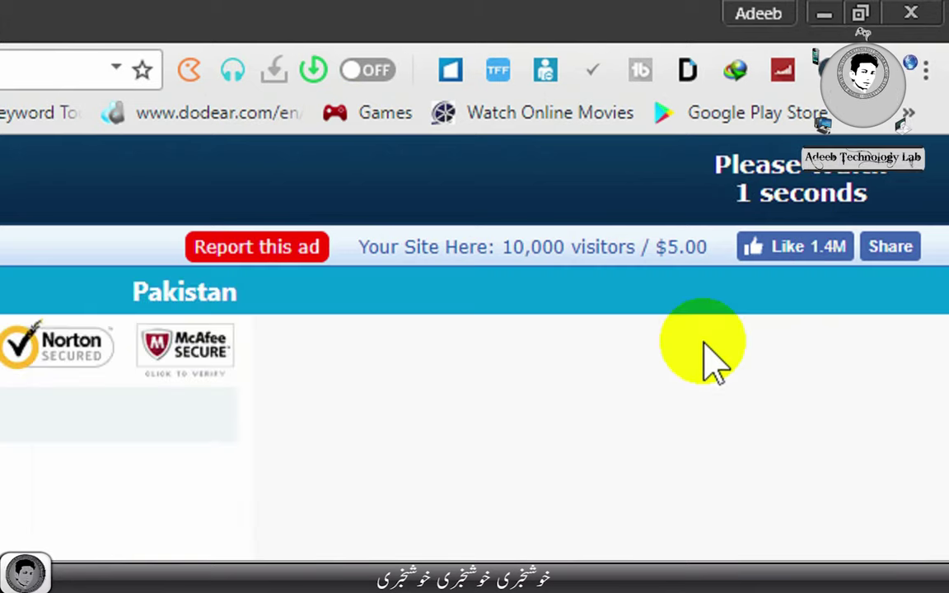
click(752, 190)
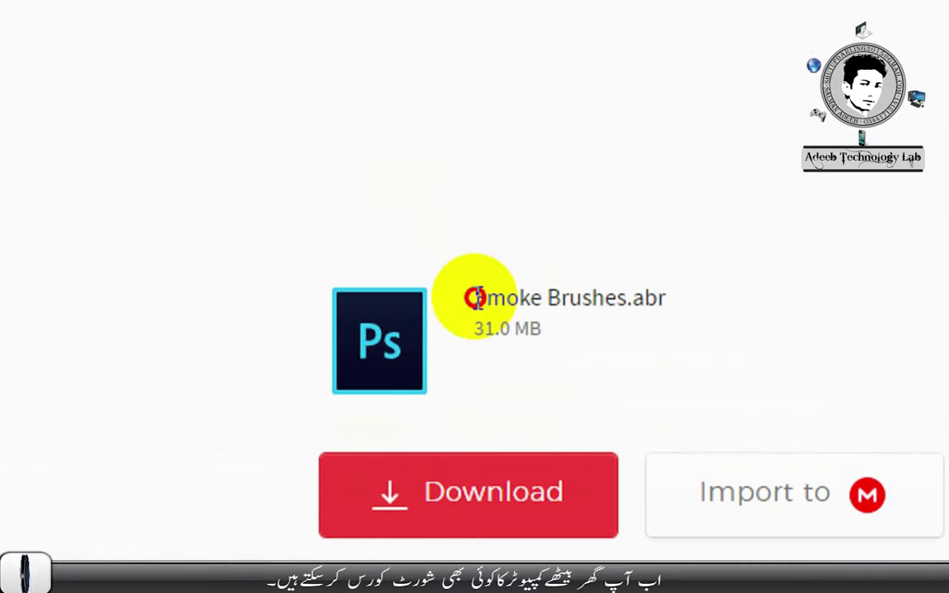
- Select the Smoke Brushes.abr name and start its 31.0 MB MEGA download
drag(471, 297, 655, 295)
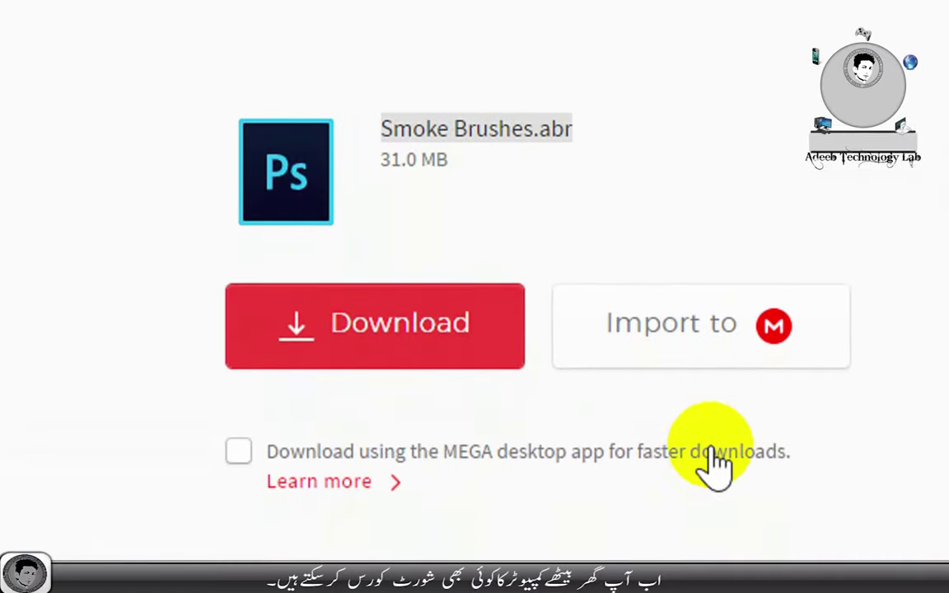
click(412, 358)
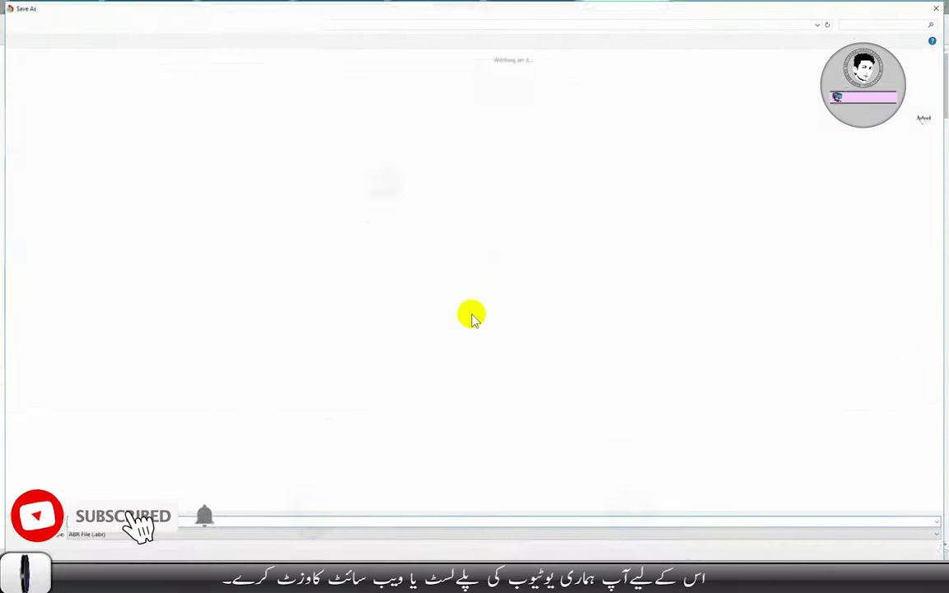
- In Downloads, delete the water Brush, Water Color Brushes, Water Splash and Waterfalls files
click(45, 236)
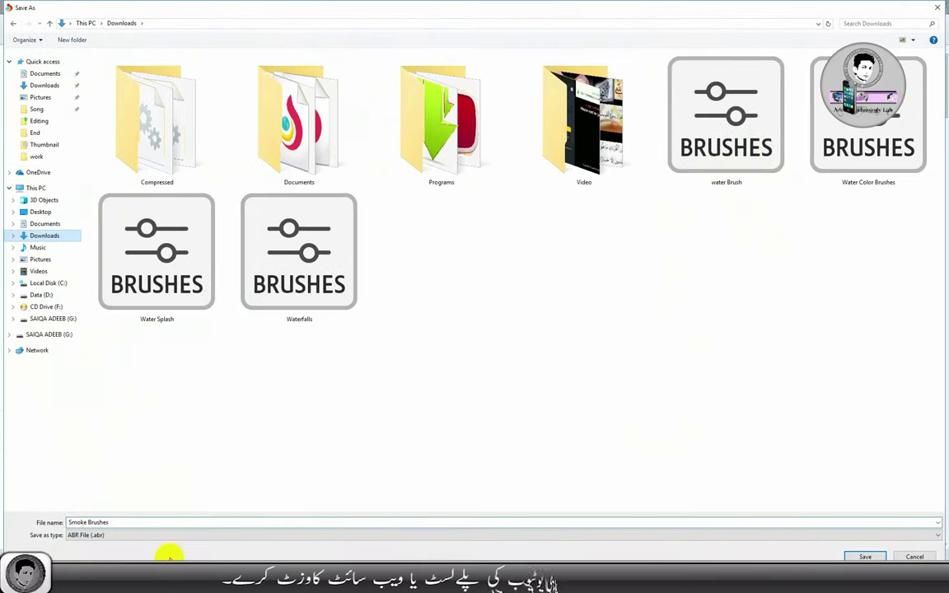
right_click(726, 104)
click(718, 275)
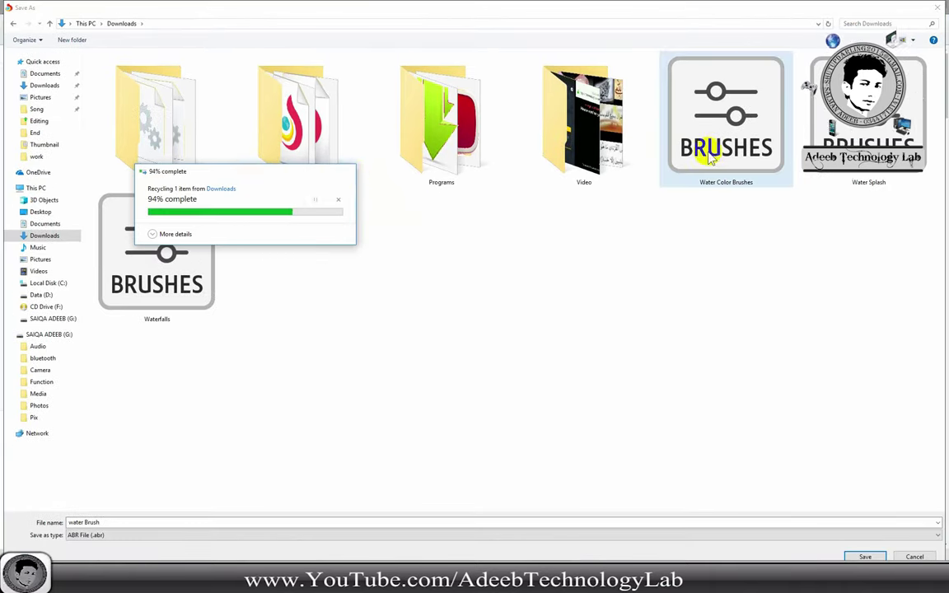
right_click(727, 133)
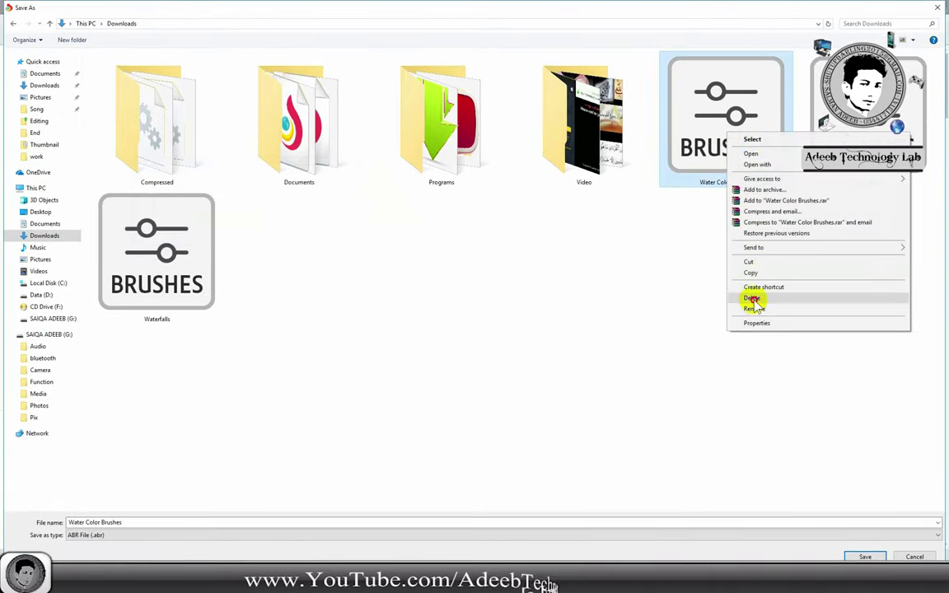
click(753, 299)
right_click(725, 133)
click(746, 291)
right_click(726, 181)
click(750, 290)
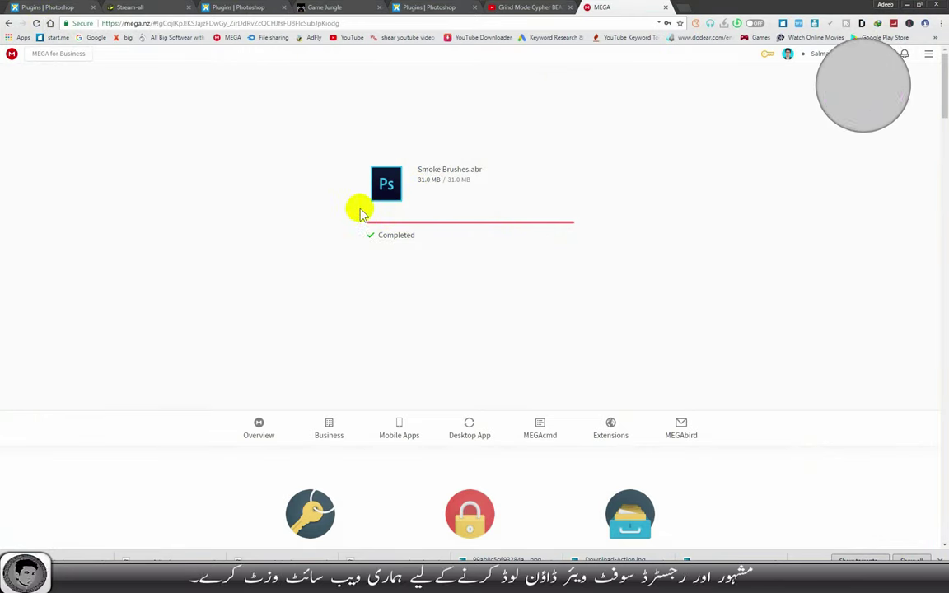
- Reload MEGA, download Smoke Brushes.abr again and save it into Downloads
click(36, 23)
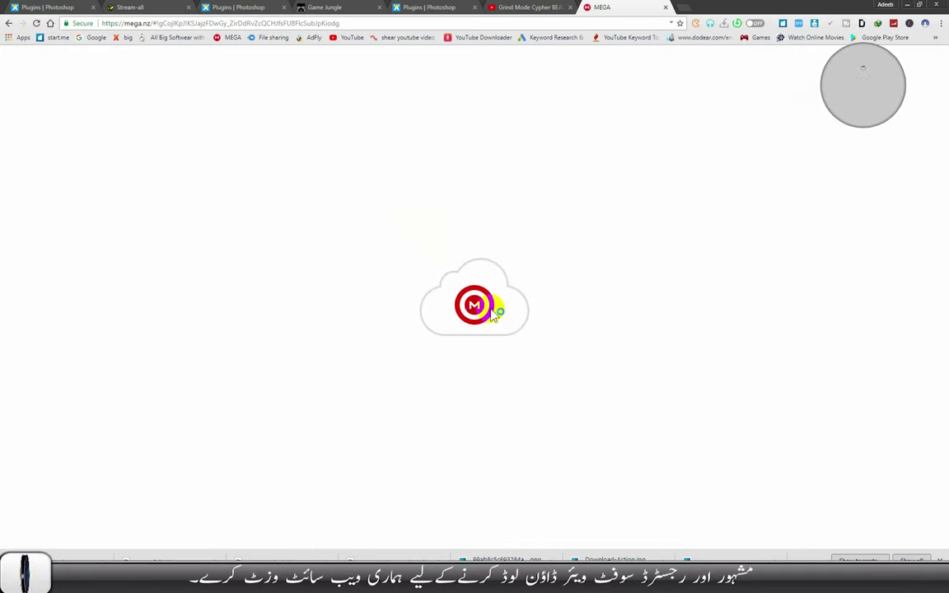
click(429, 238)
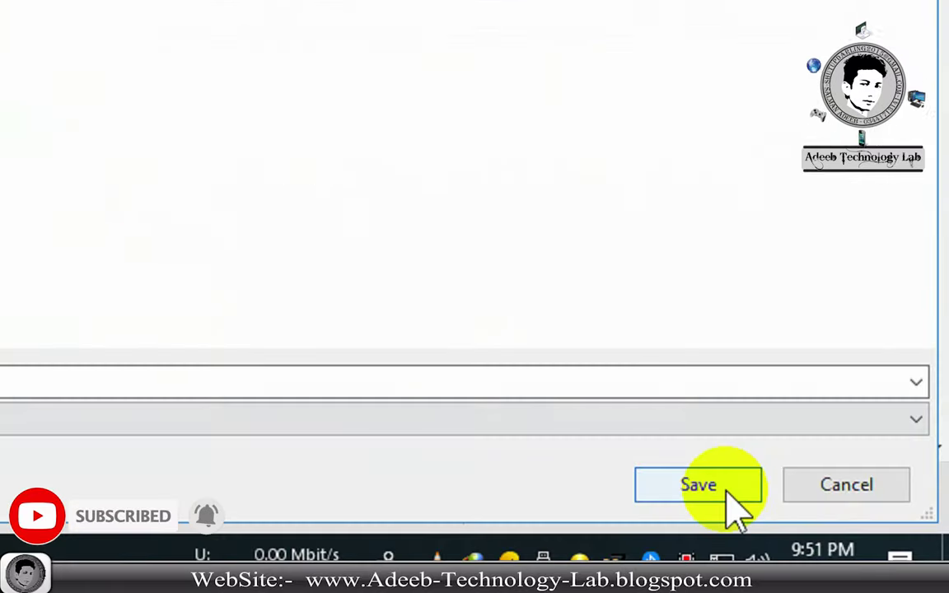
click(727, 493)
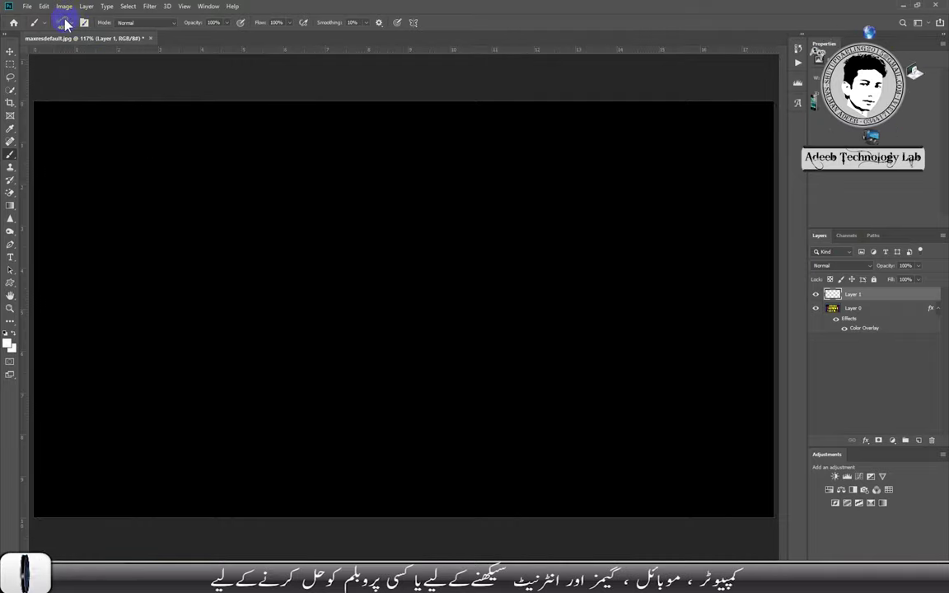
- Delete the water Brush group from the brush presets, leaving only General Brushes
click(70, 22)
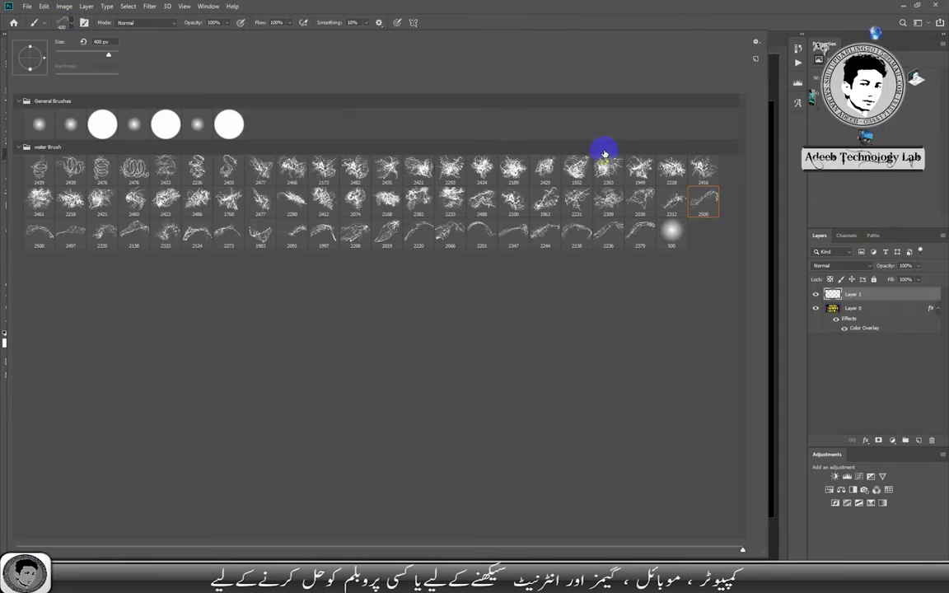
click(595, 148)
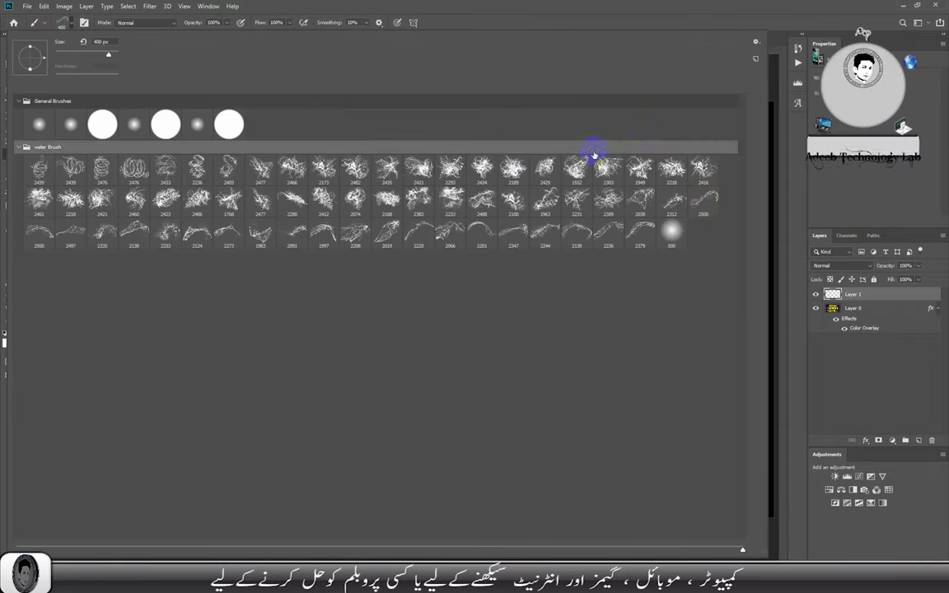
click(757, 41)
click(791, 86)
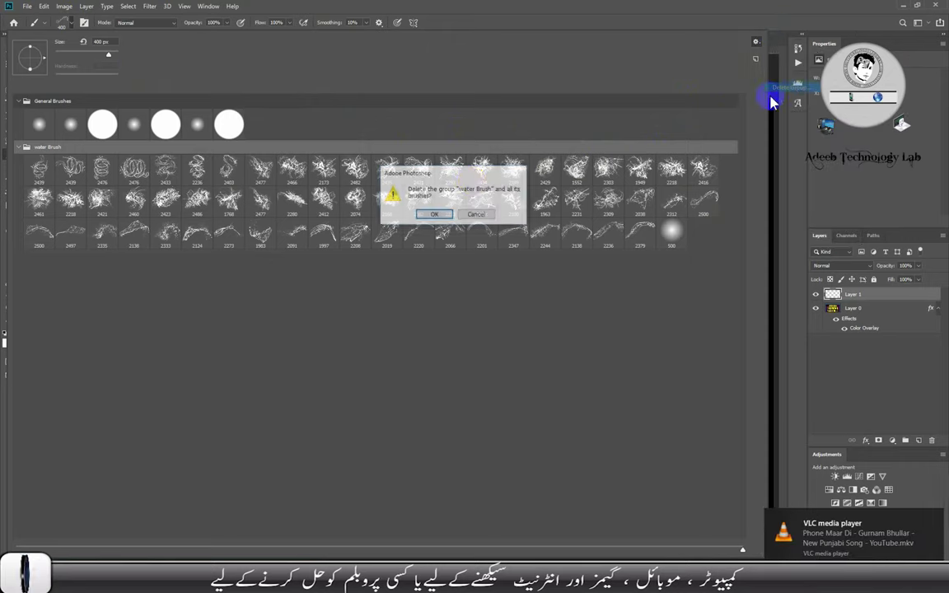
click(437, 214)
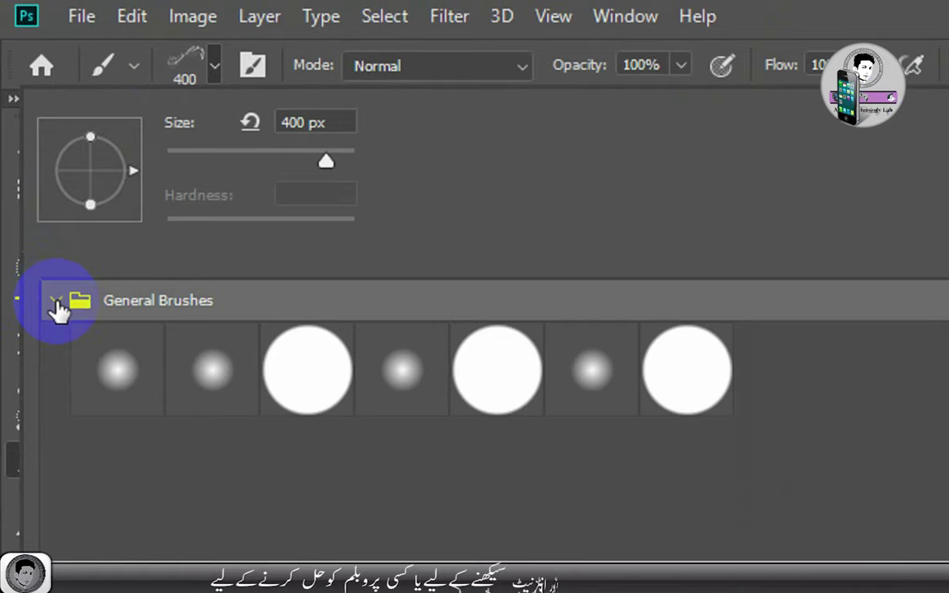
click(57, 303)
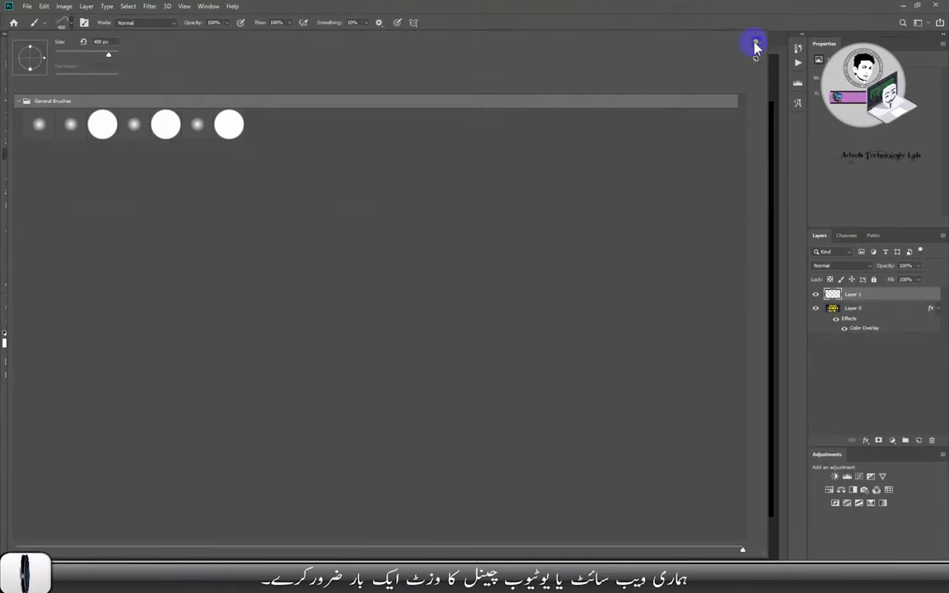
- Import the Smoke Brushes .abr file and expand the new Smoke Brushes group
click(756, 43)
click(790, 190)
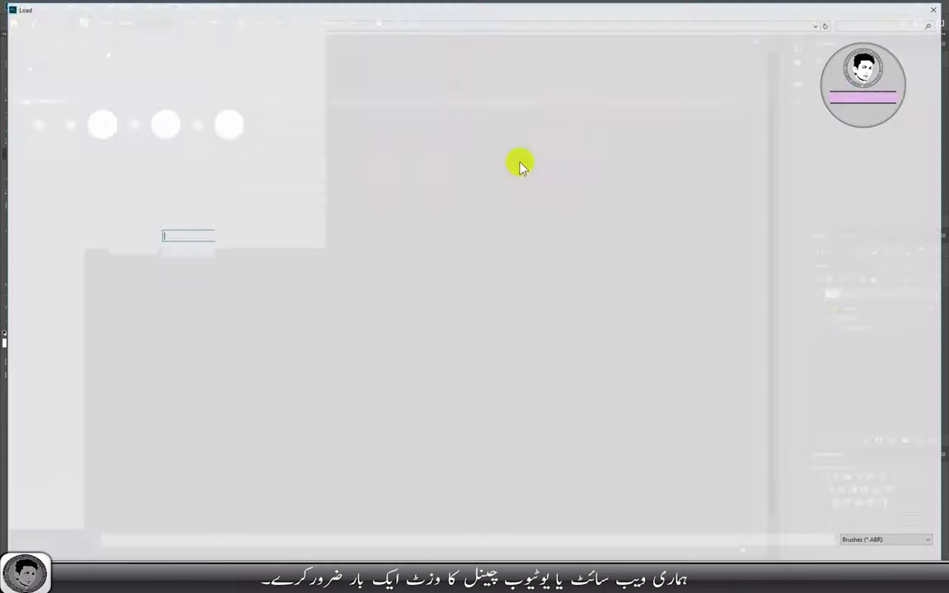
click(742, 138)
double_click(742, 138)
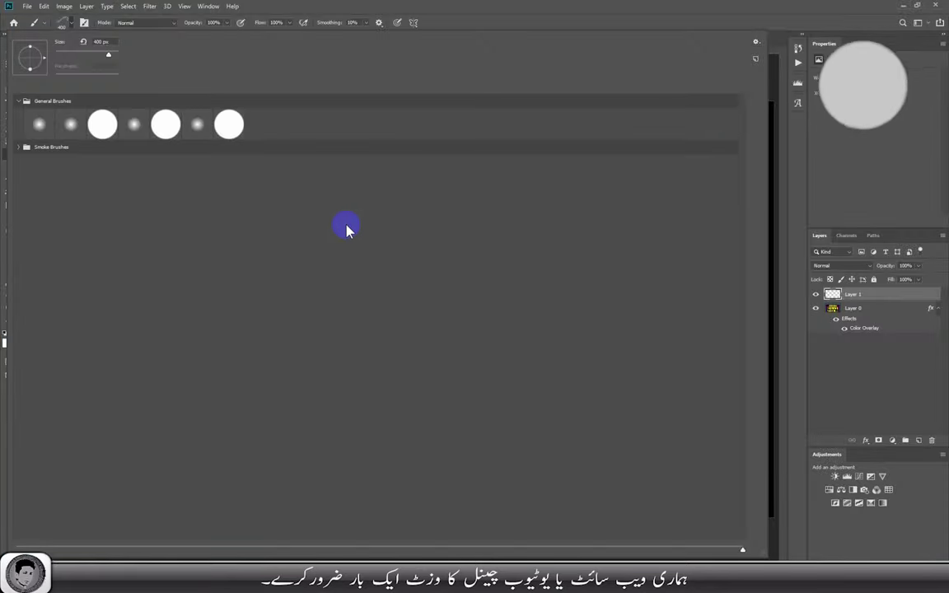
click(20, 148)
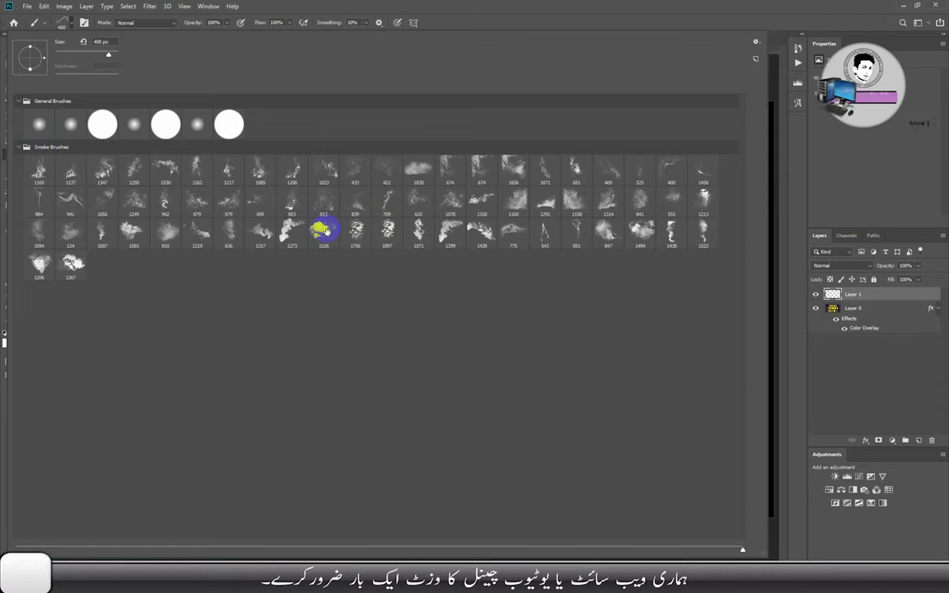
- Stamp a reduced-size smoke plume on the left and a smoke cloud at upper right
double_click(450, 237)
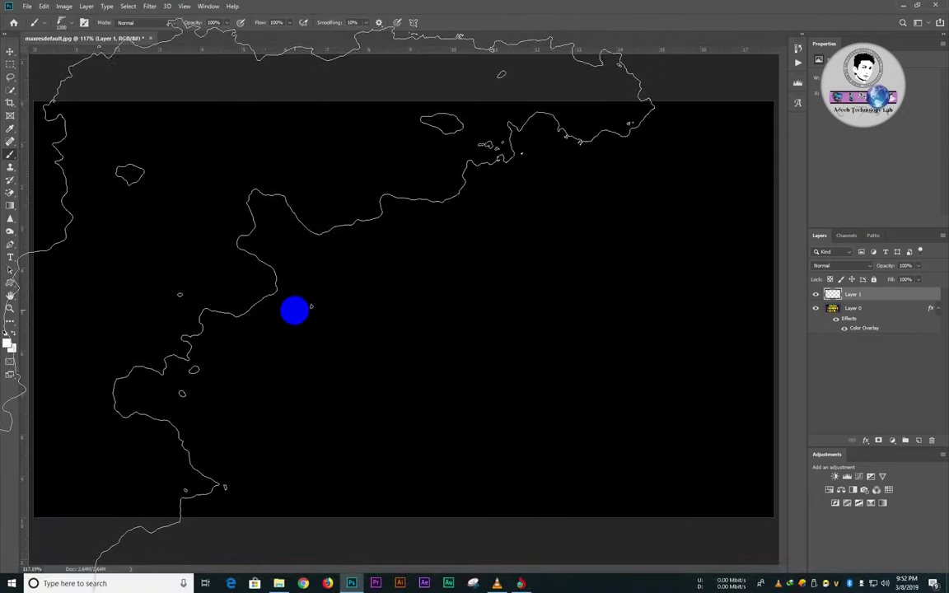
key(bracketleft)
key(bracketleft)
key(bracketleft)
key(bracketleft)
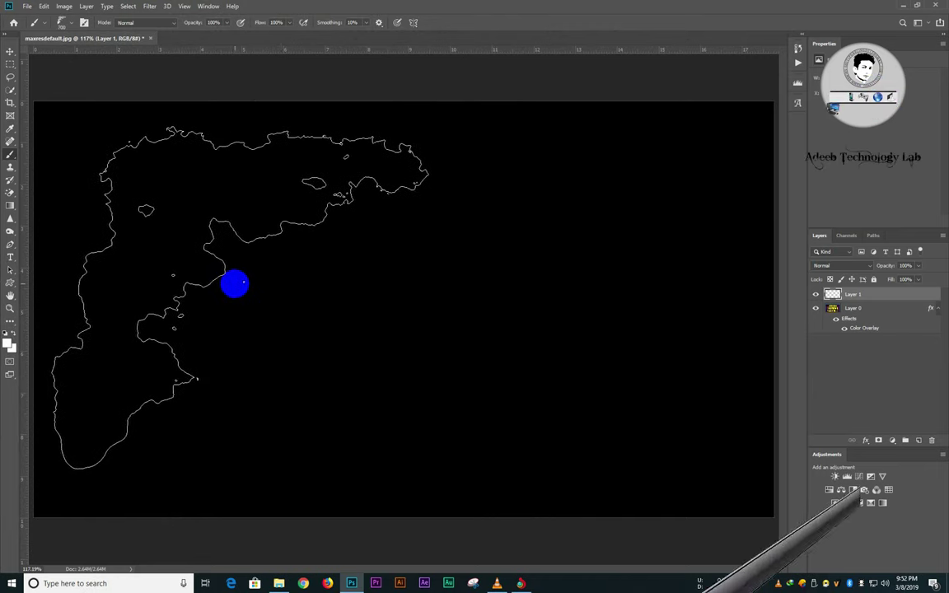
click(233, 282)
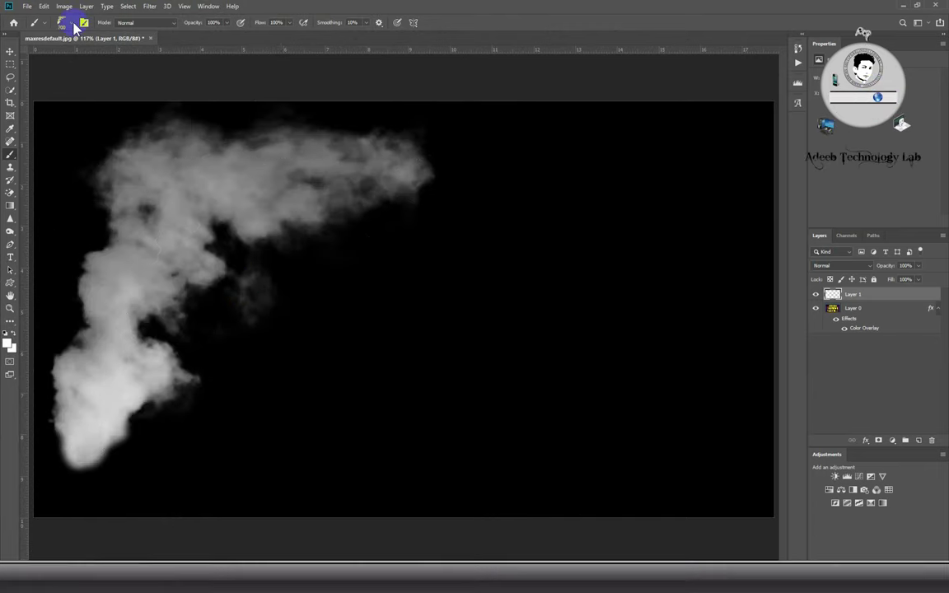
click(72, 25)
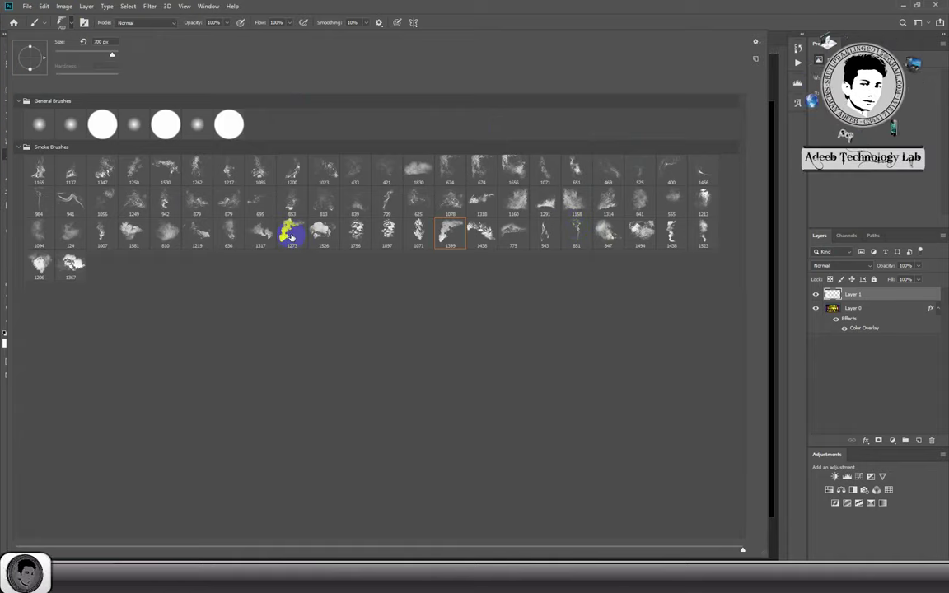
double_click(320, 231)
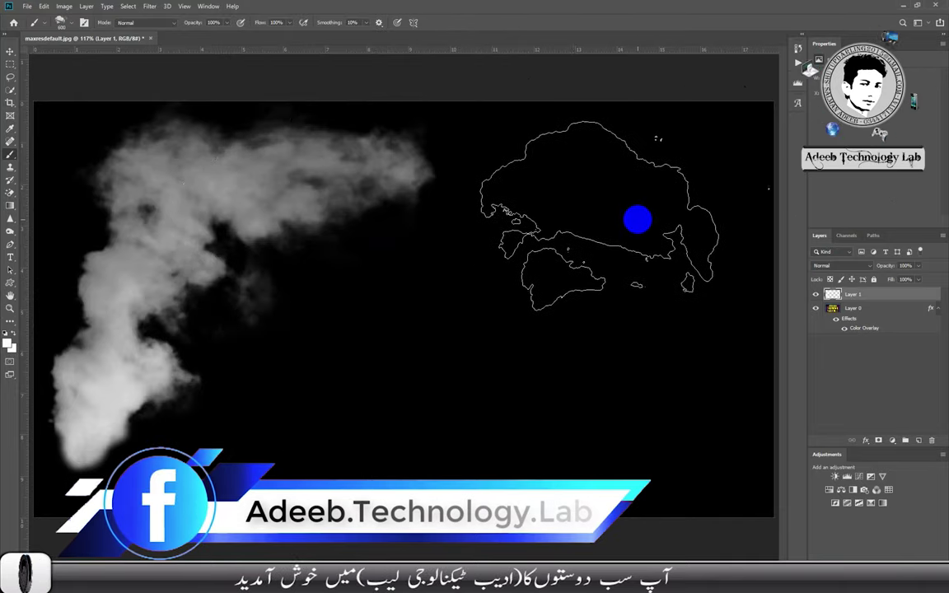
click(624, 218)
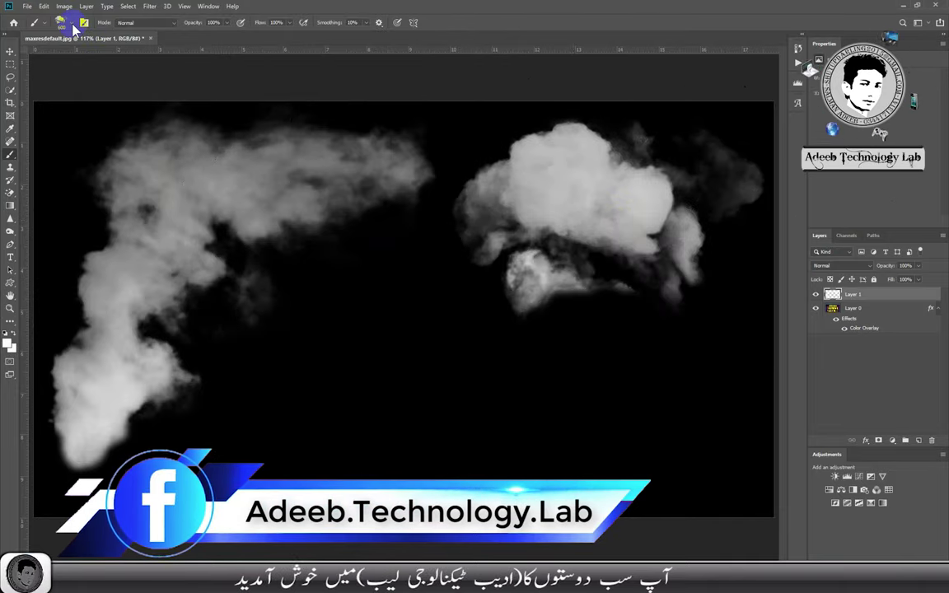
- Stamp a thin wispy smoke shape at the lower right with a tall smoke brush
click(62, 22)
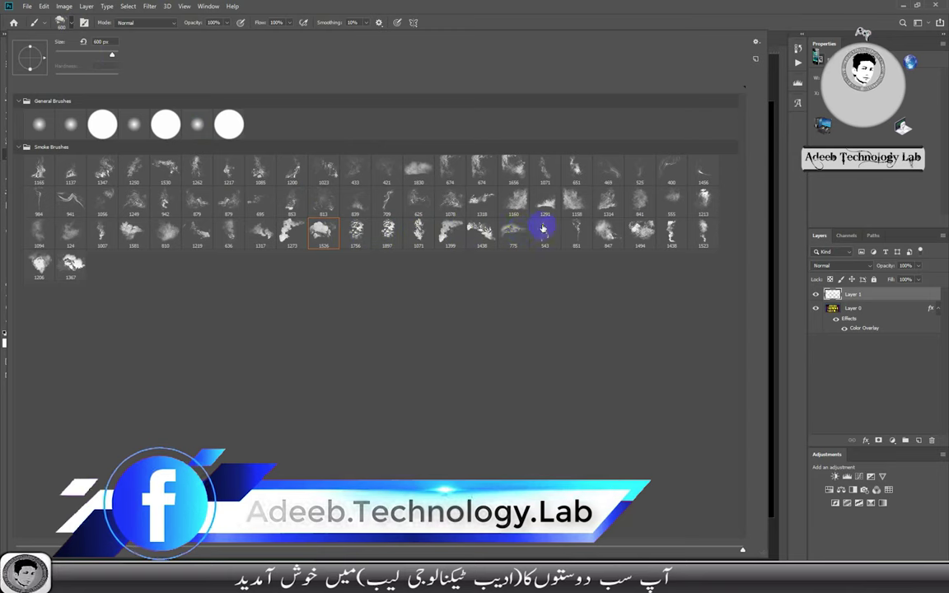
double_click(544, 234)
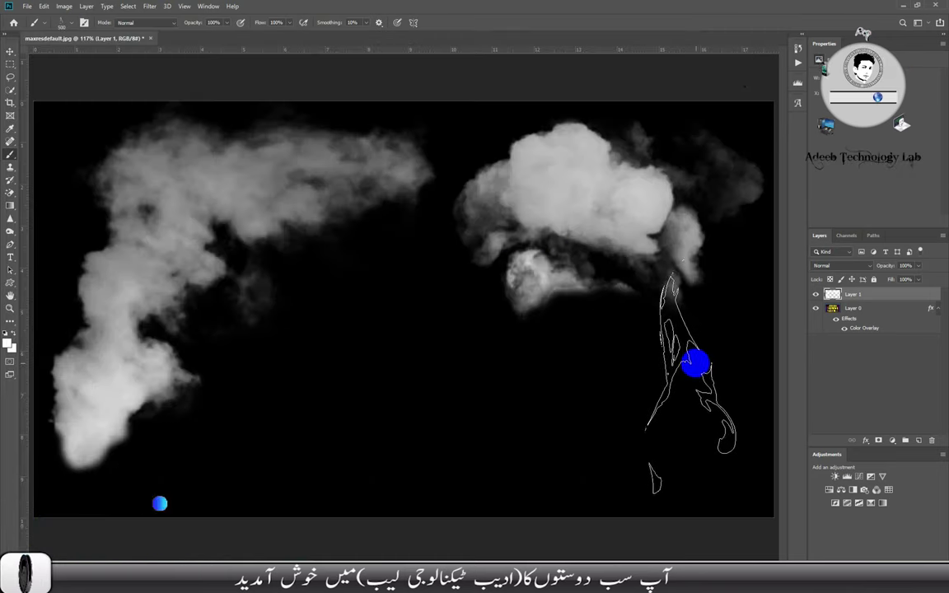
click(710, 387)
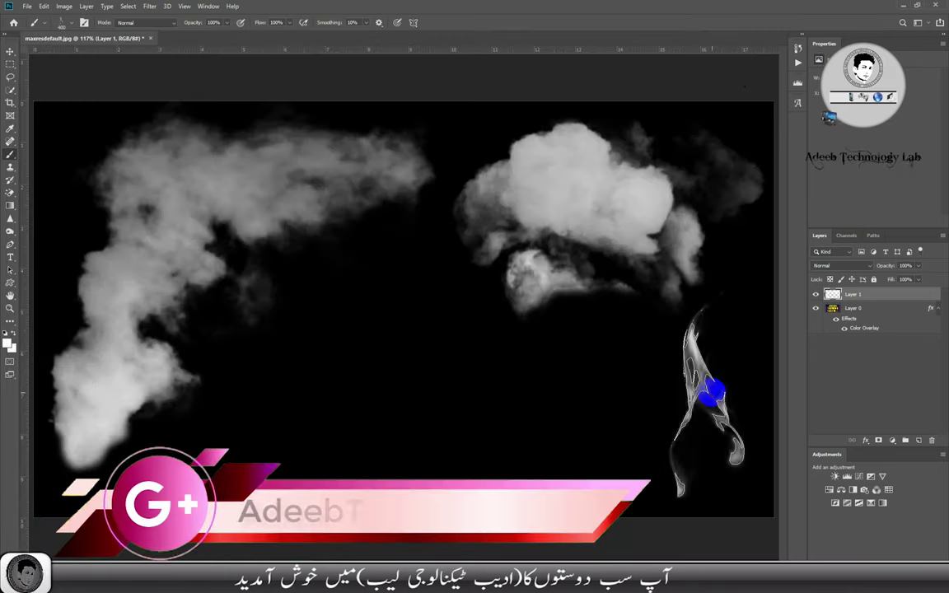
click(72, 24)
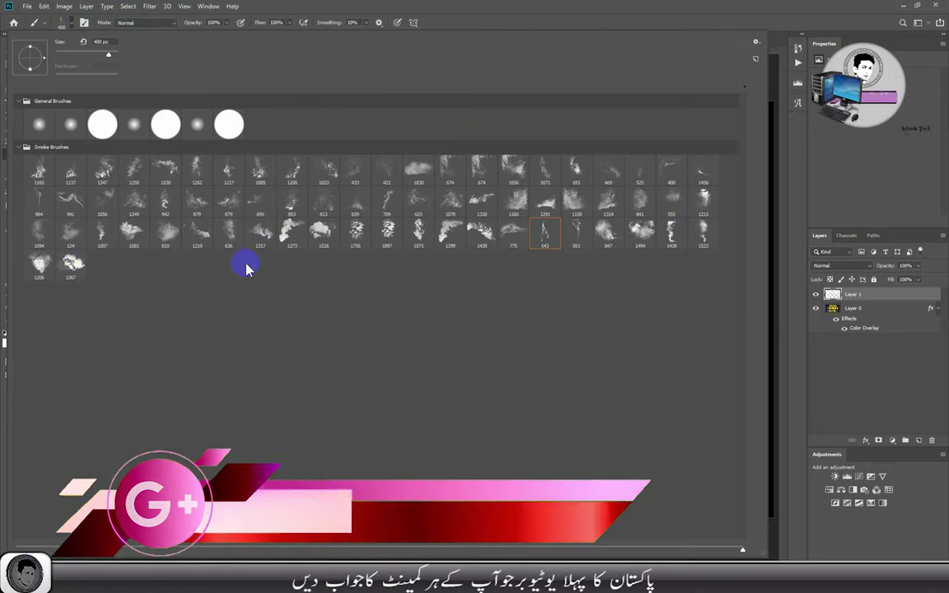
- Stamp large clouds across the canvas with smoke brushes 1367 and 1897
click(78, 265)
click(73, 263)
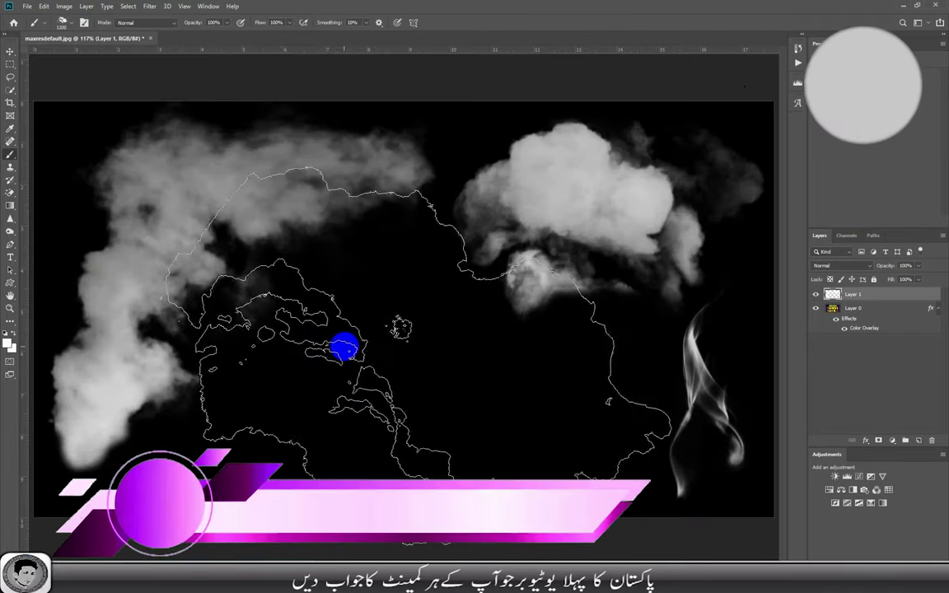
click(375, 364)
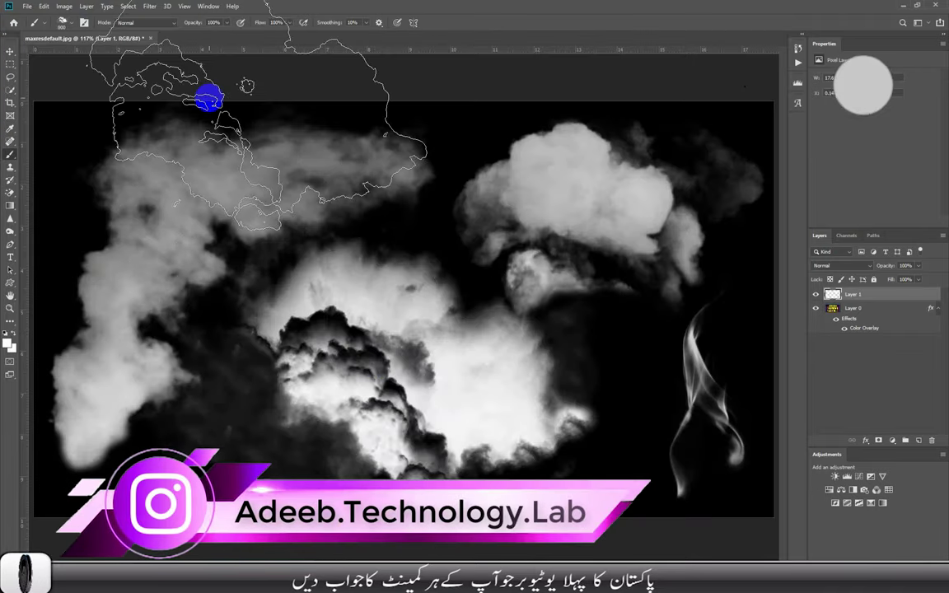
click(73, 24)
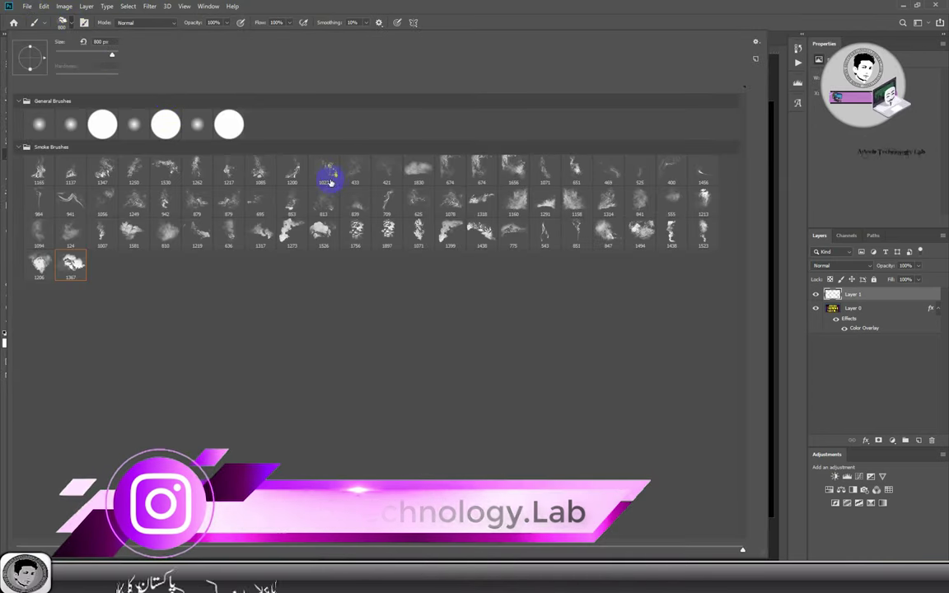
click(387, 229)
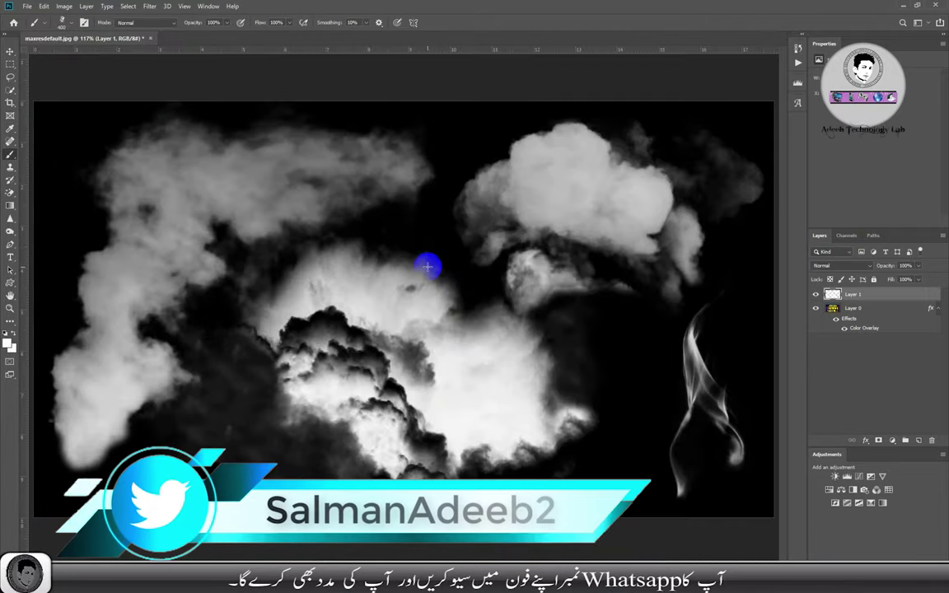
click(403, 318)
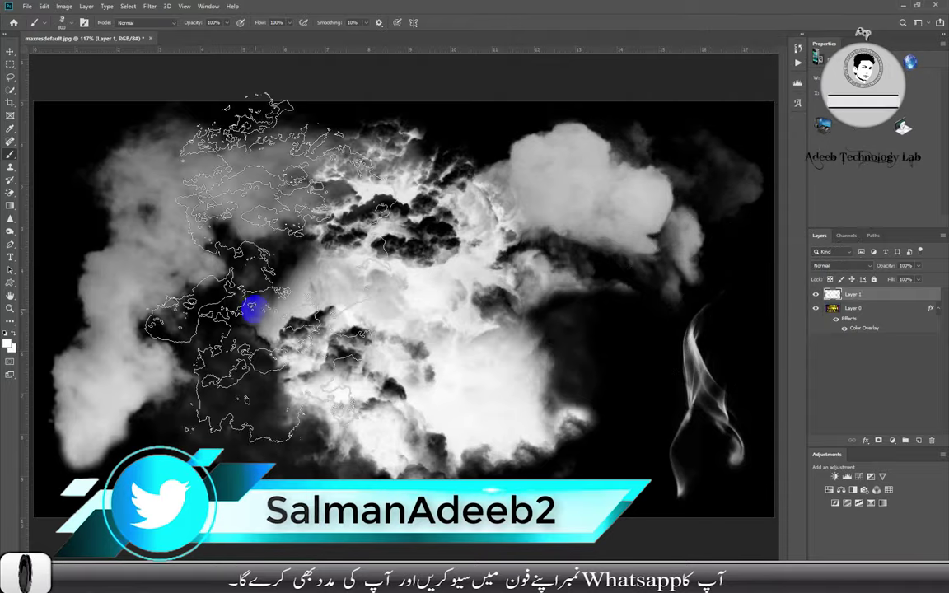
click(116, 307)
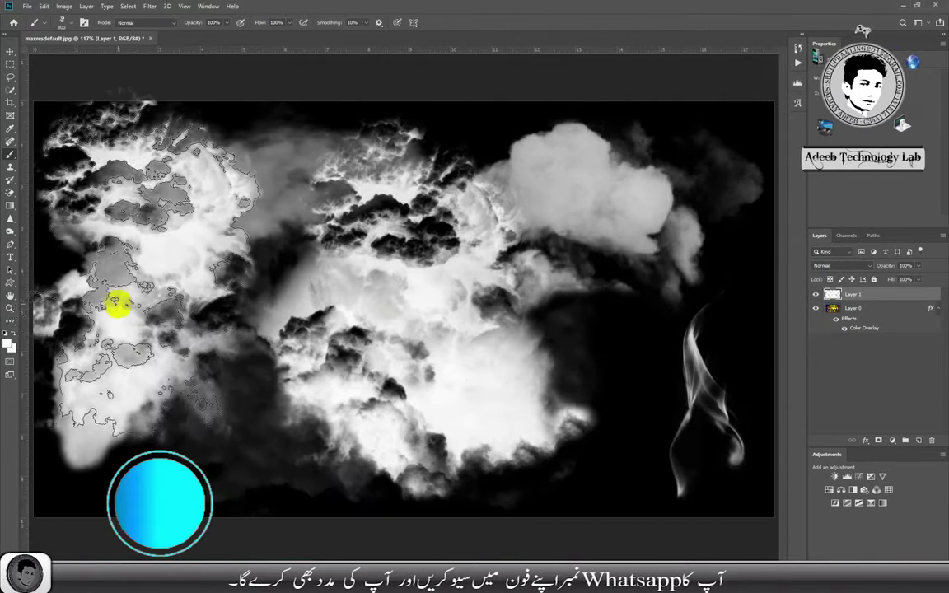
click(657, 349)
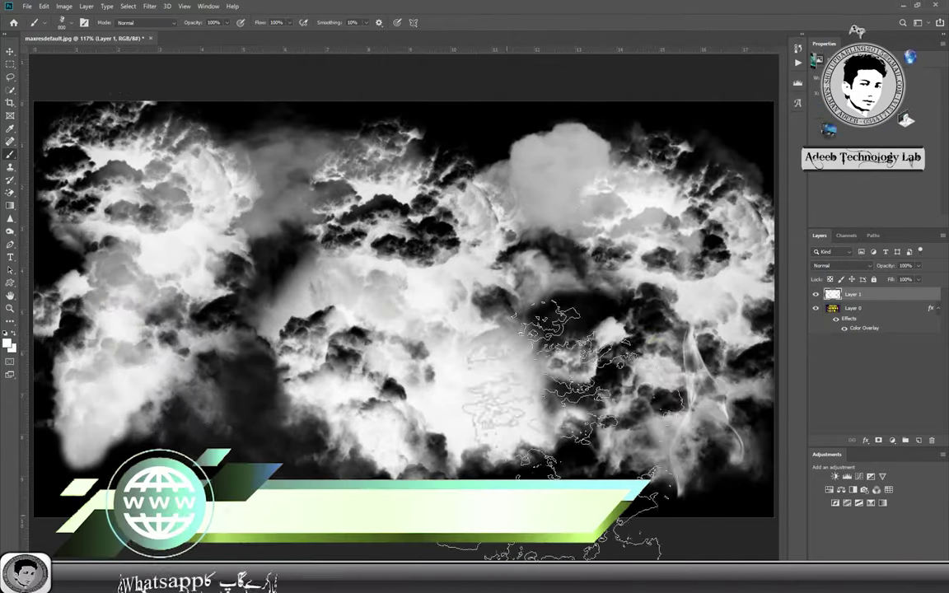
click(479, 406)
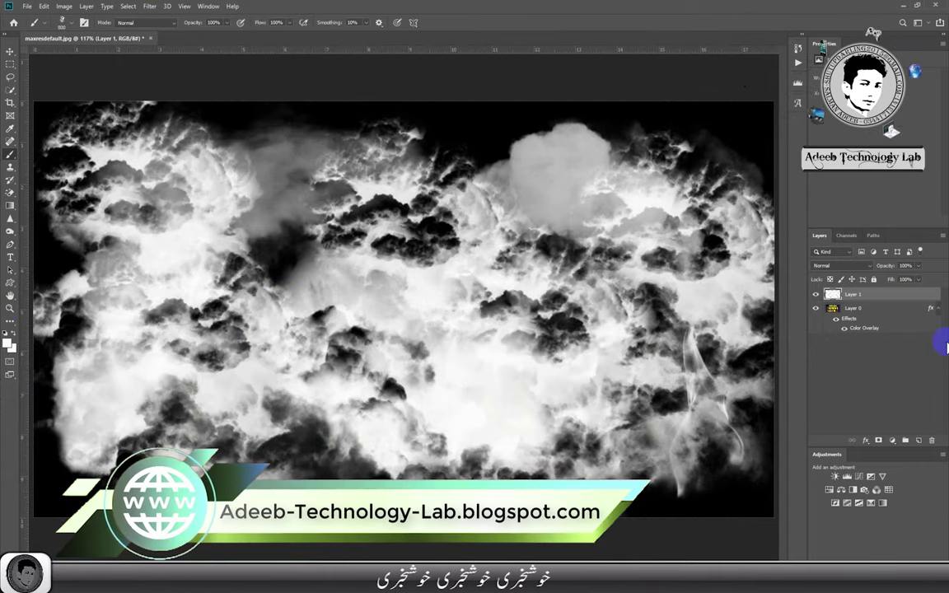
- Undo the big cloud stamps and leave Photoshop for the desktop
key(ctrl+z)
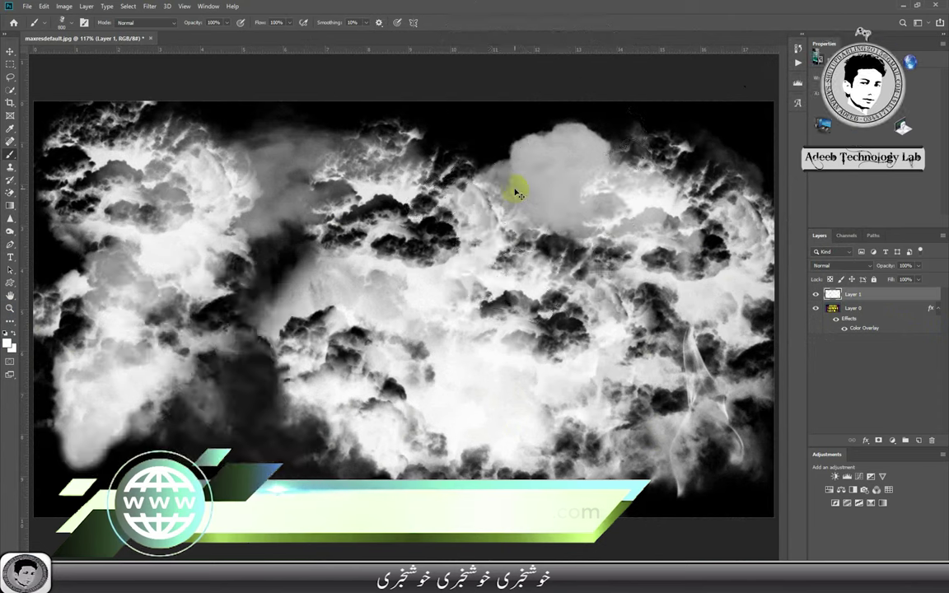
key(ctrl+z)
key(ctrl+z)
key(ctrl+z)
key(ctrl+z)
key(ctrl+z)
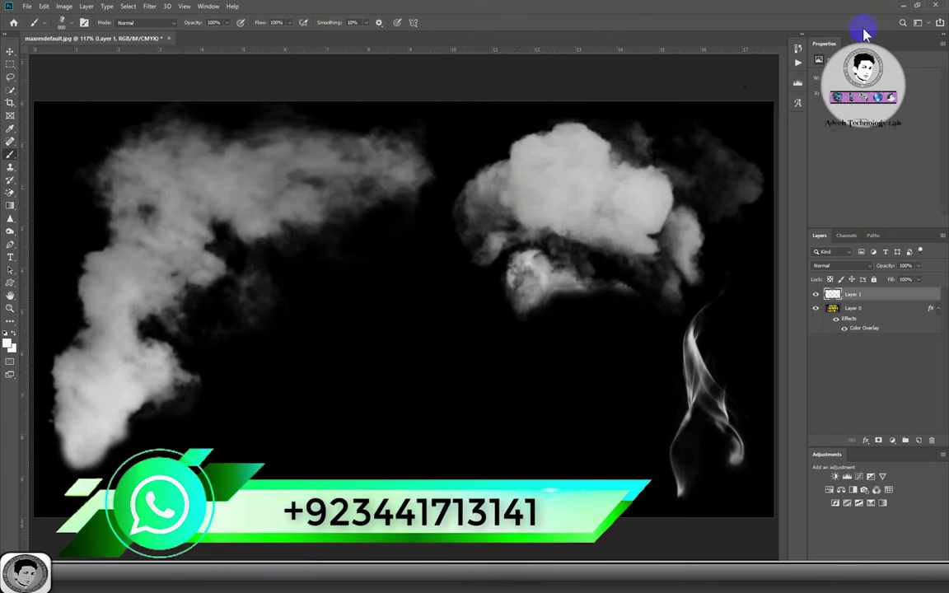
click(73, 23)
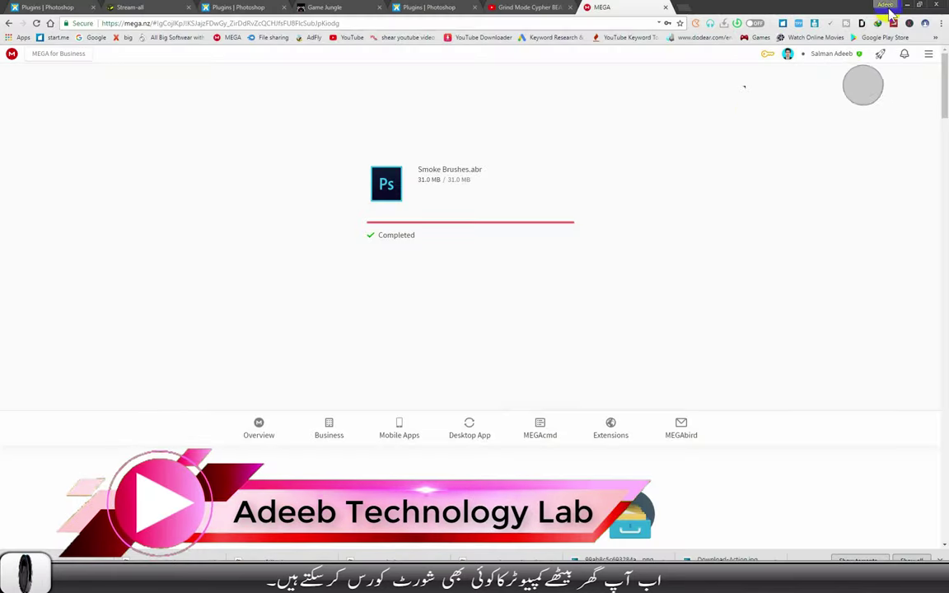
click(909, 5)
click(894, 10)
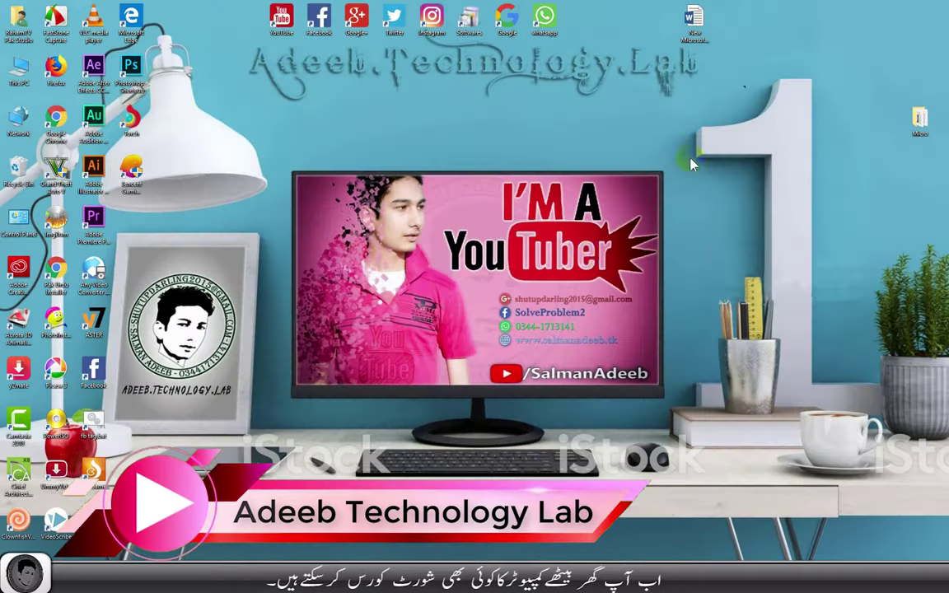
right_click(519, 187)
click(546, 244)
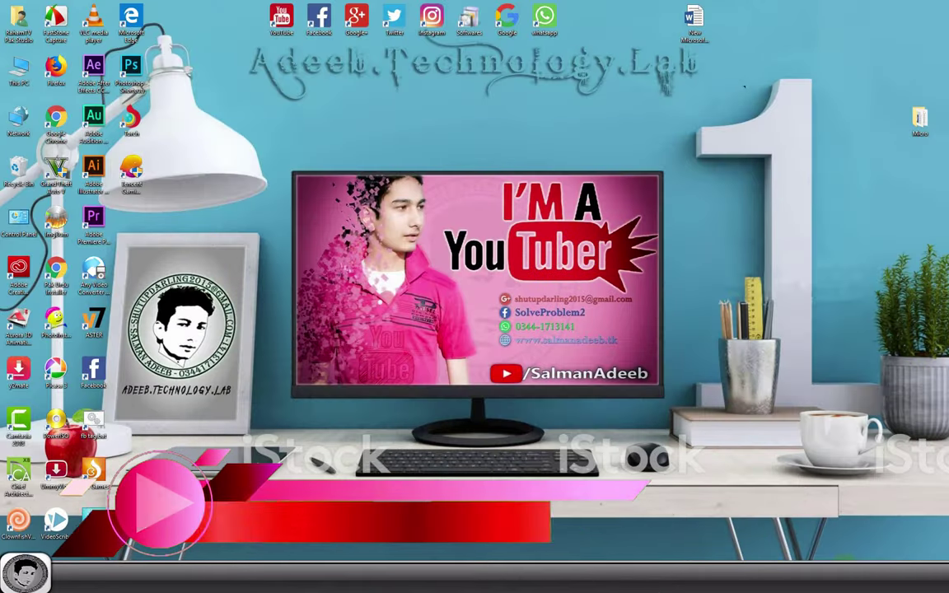